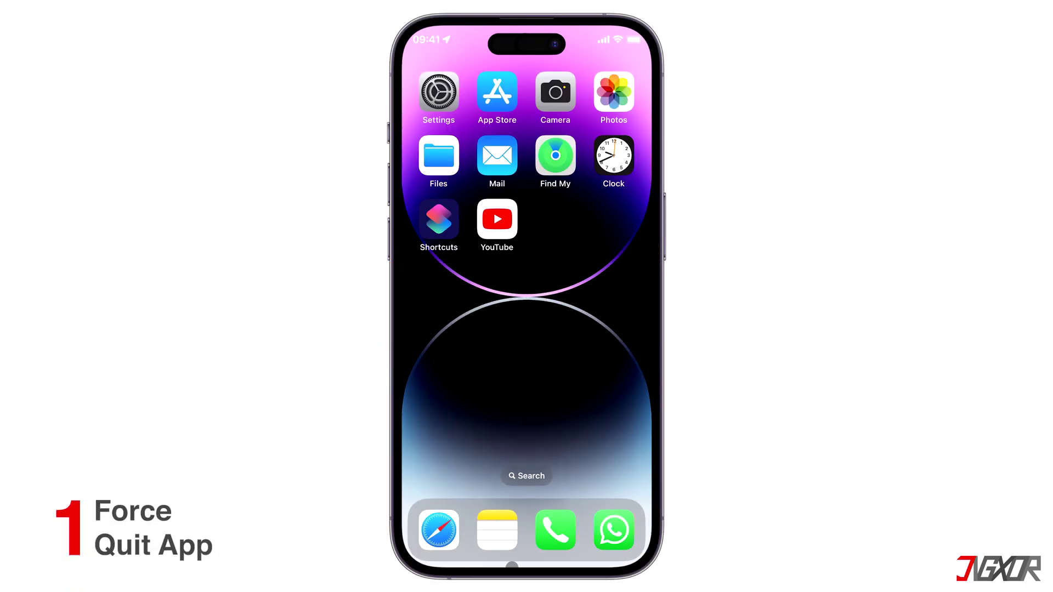
Force quit Settings from the app switcher and return to the home screen.
left_click_drag(520, 565, 565, 99)
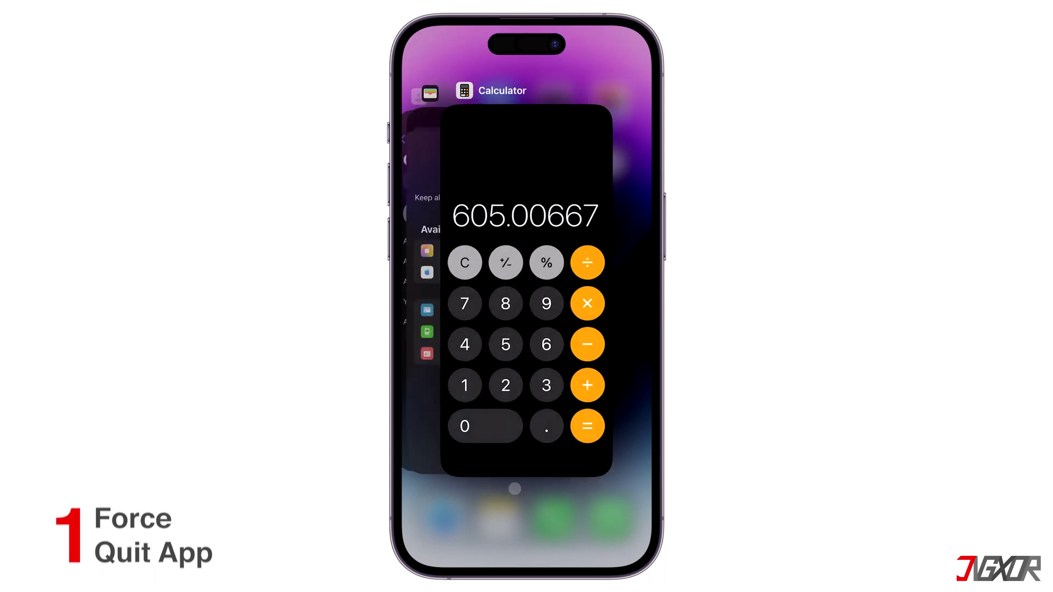
left_click(507, 515)
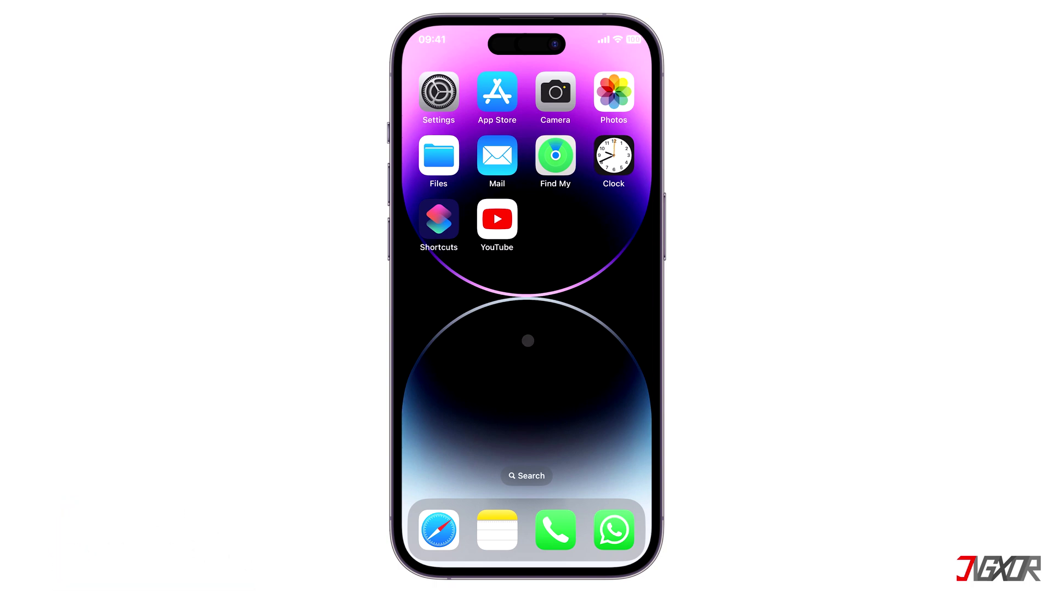
left_click(496, 92)
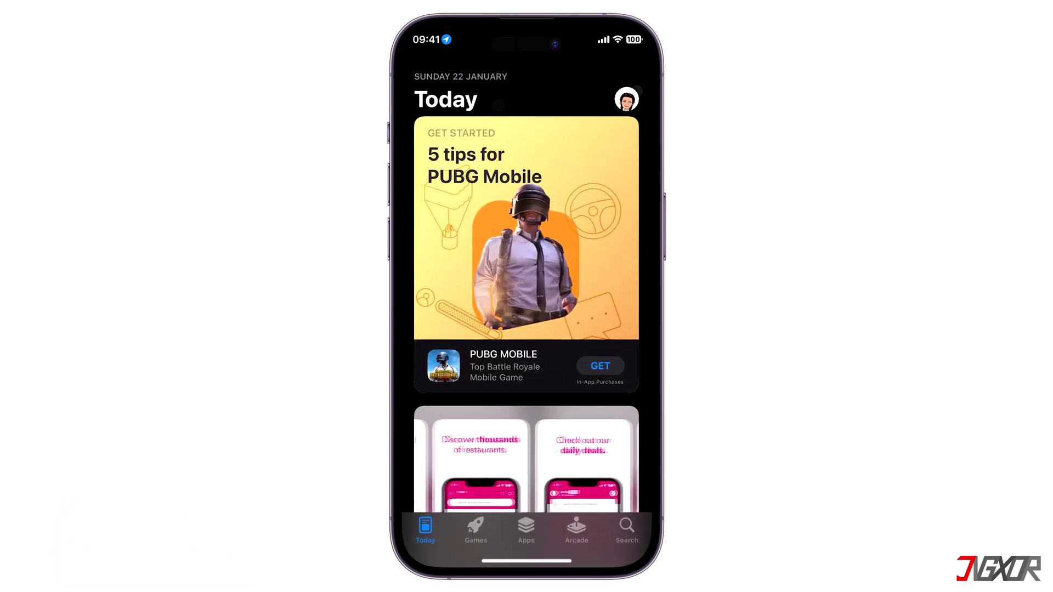
left_click(627, 99)
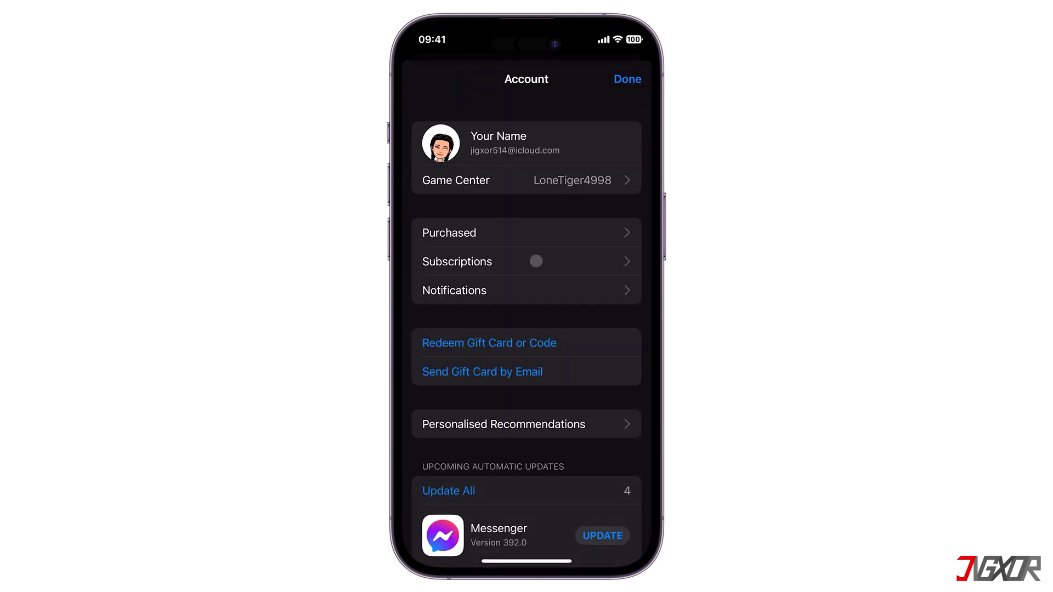
left_click_drag(543, 411, 550, 190)
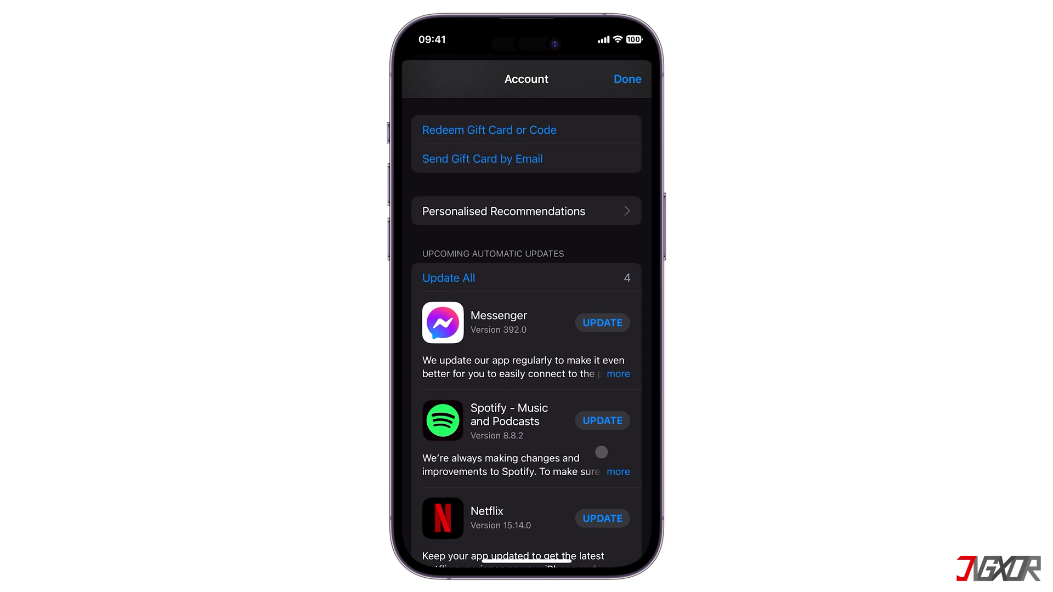
left_click_drag(602, 451, 550, 78)
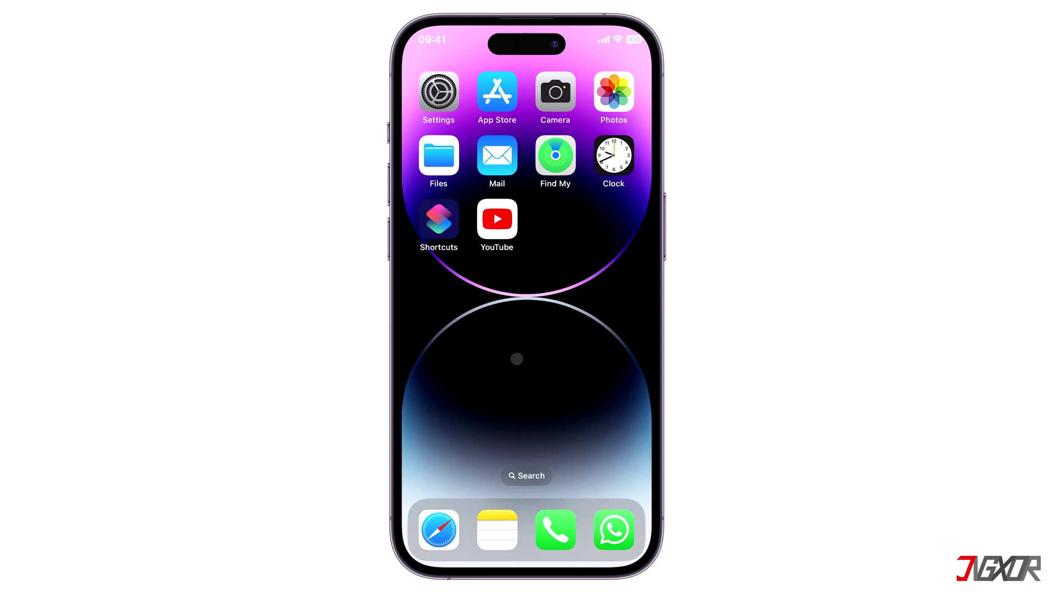
Remove the YouTube app from the home screen, deleting the app and its data.
left_click(499, 220)
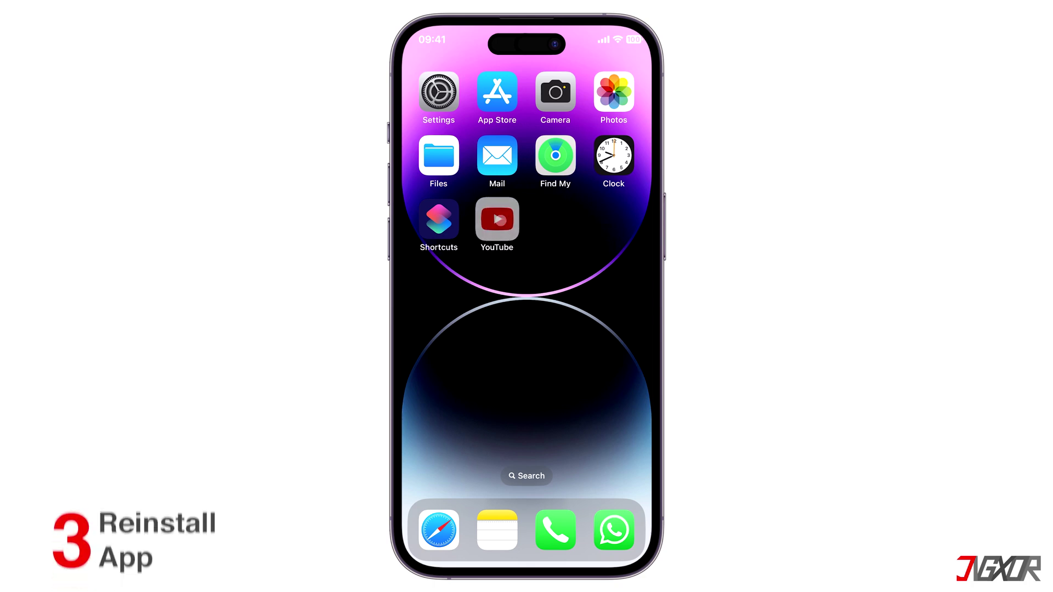
left_click_drag(500, 220, 557, 415)
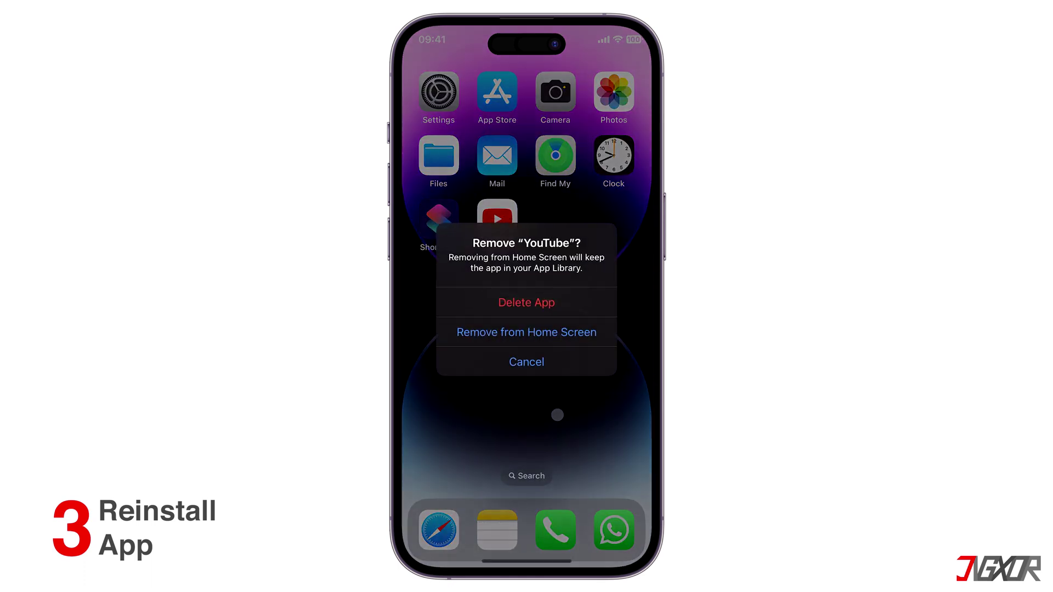
left_click(531, 313)
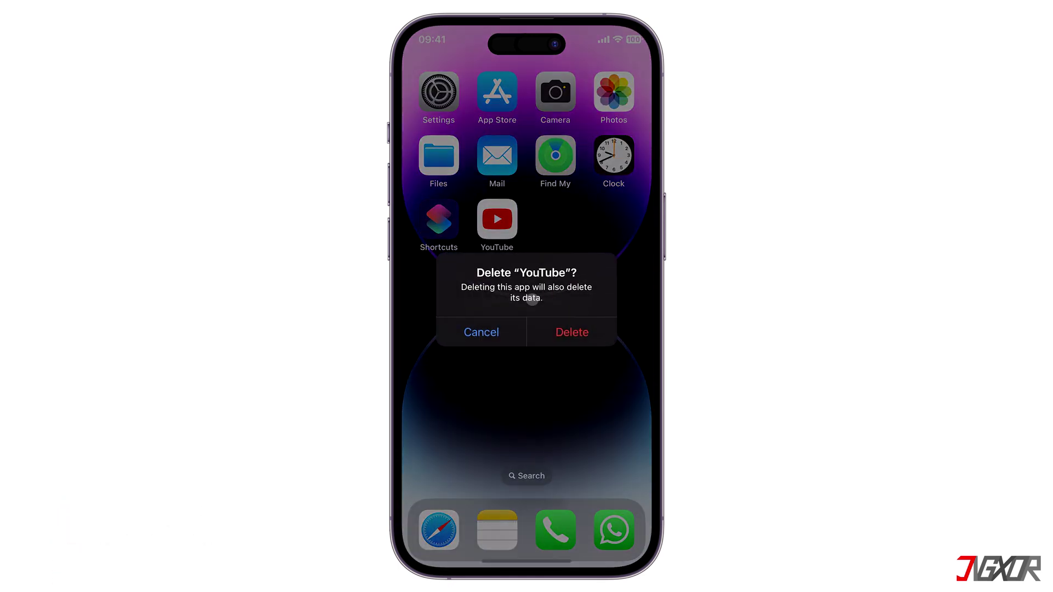
left_click(558, 331)
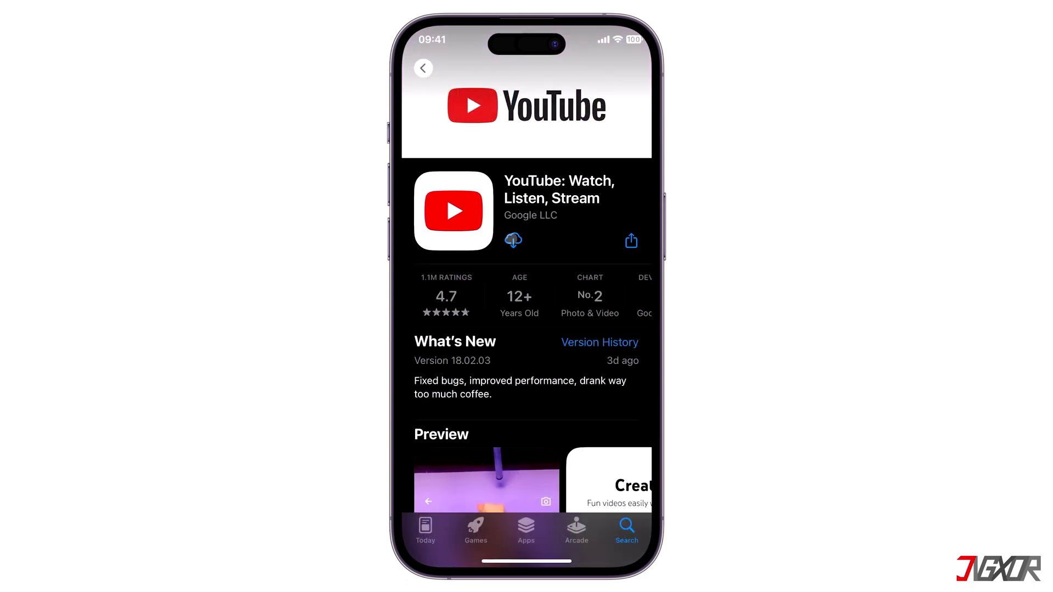
Re-download YouTube from its App Store page, then go back to the home screen.
left_click(512, 238)
left_click_drag(527, 560, 527, 384)
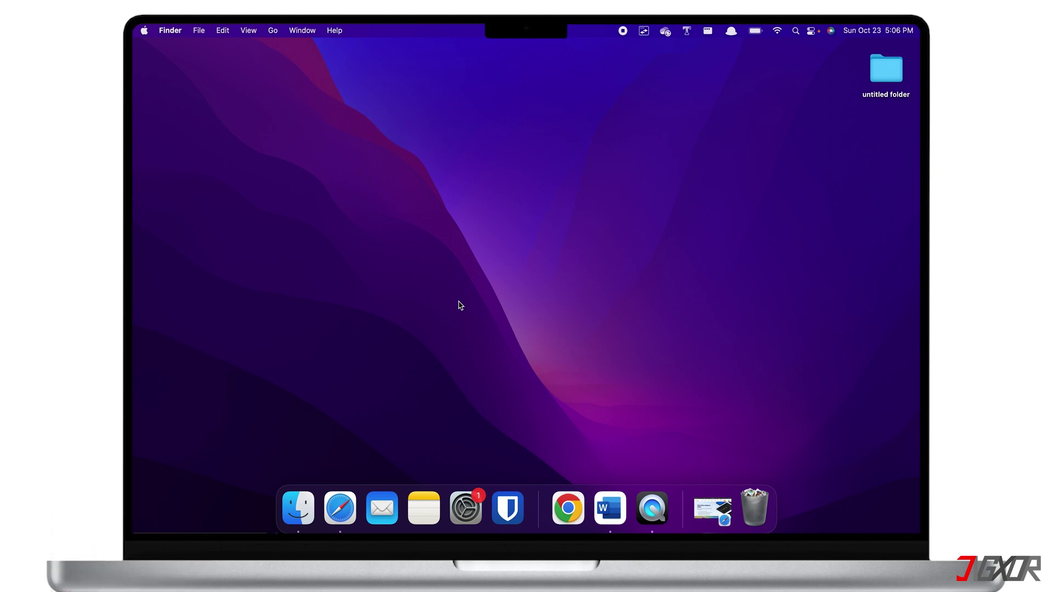
Bring Safari back and scroll through the Tenorshare ReiBoot product page's features.
left_click(340, 507)
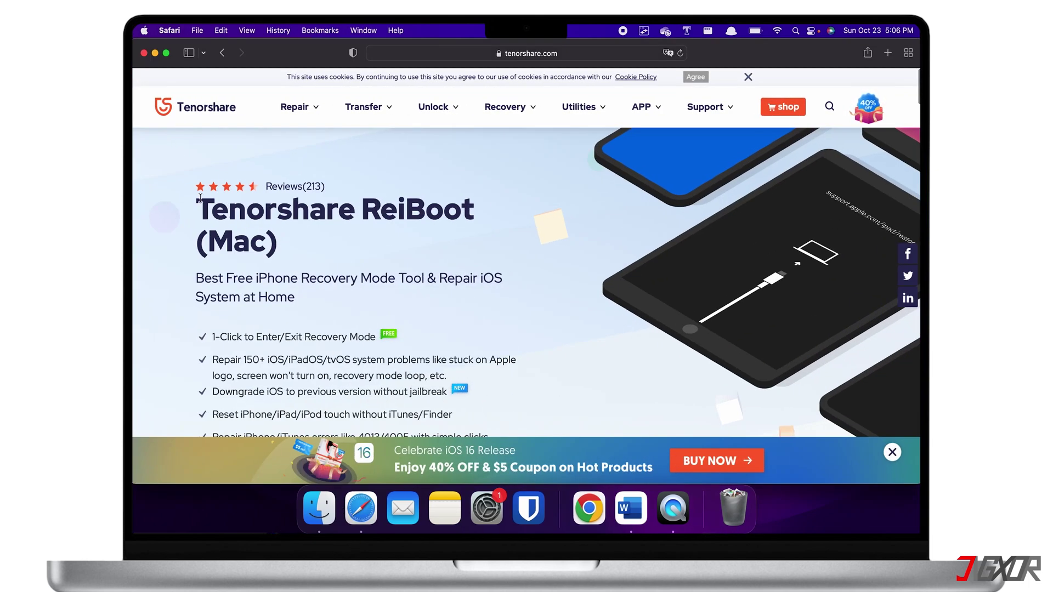
left_click_drag(200, 199, 476, 215)
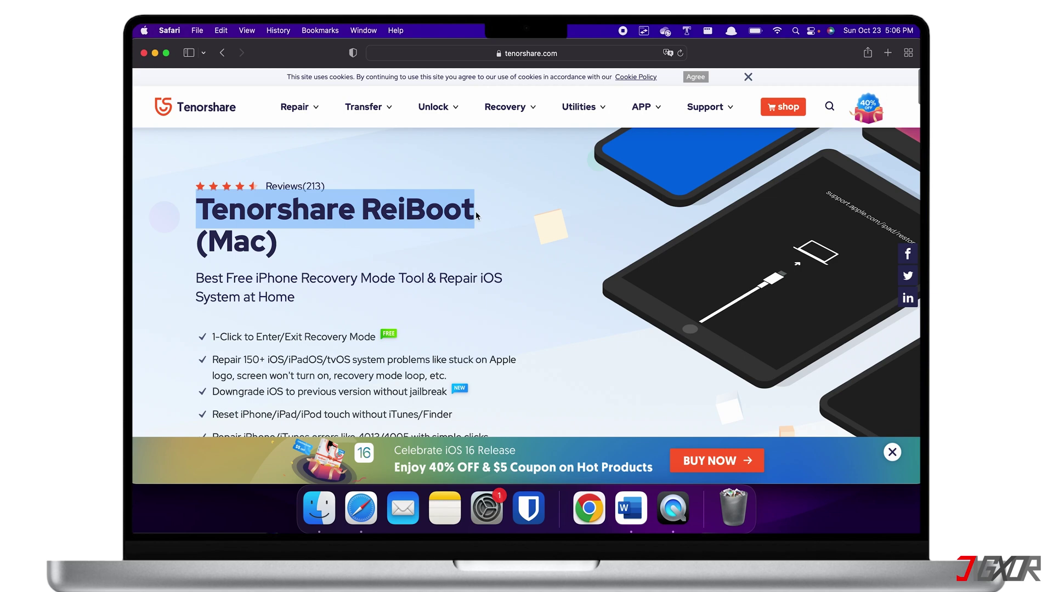
left_click(446, 269)
scroll(446, 267, "down", 3)
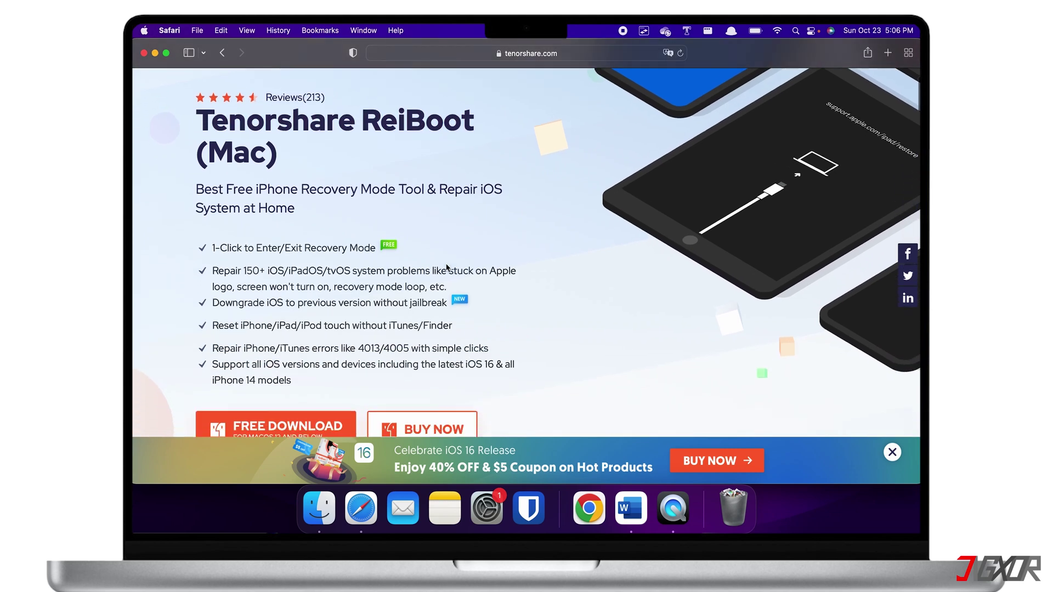
scroll(447, 267, "down", 15)
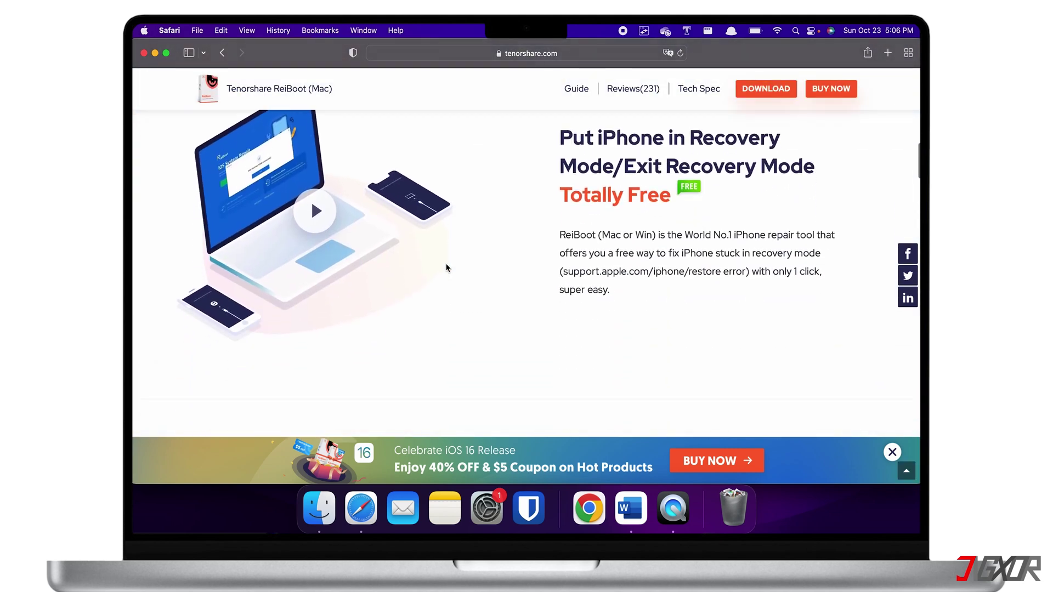
scroll(447, 268, "down", 15)
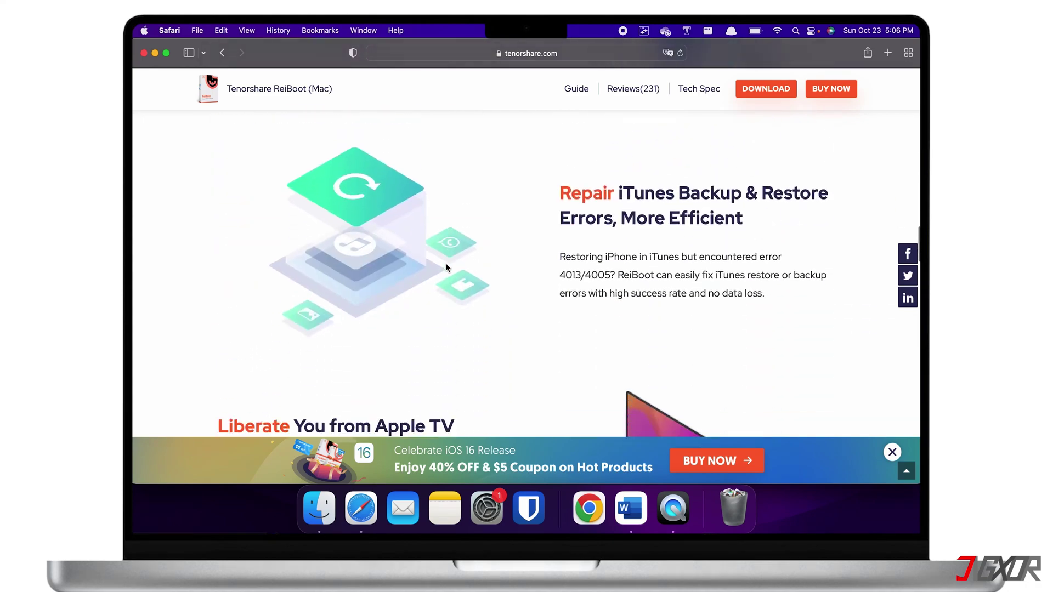
scroll(447, 268, "down", 12)
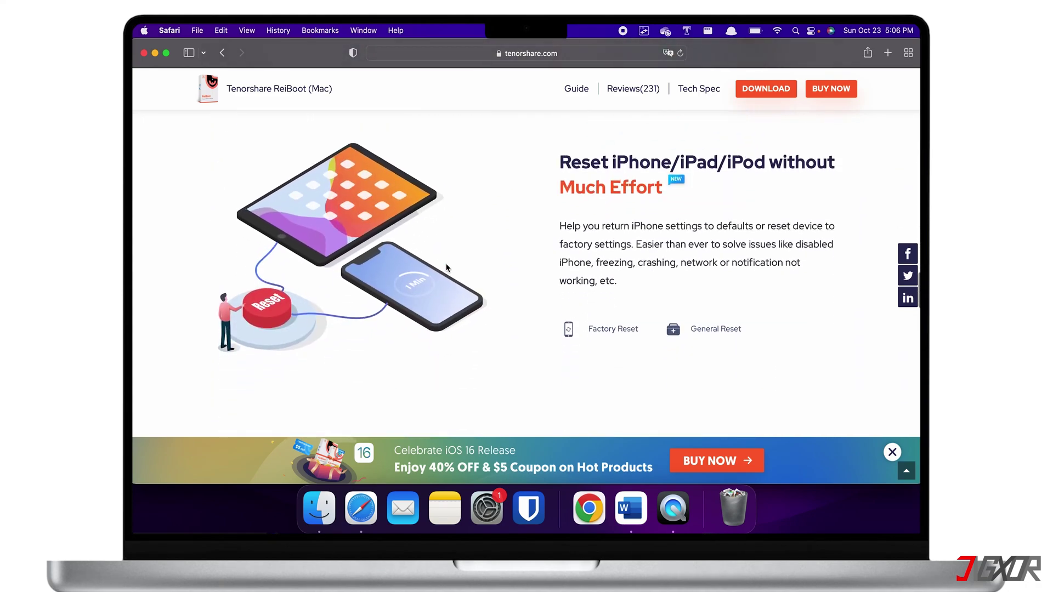
scroll(447, 267, "up", 20)
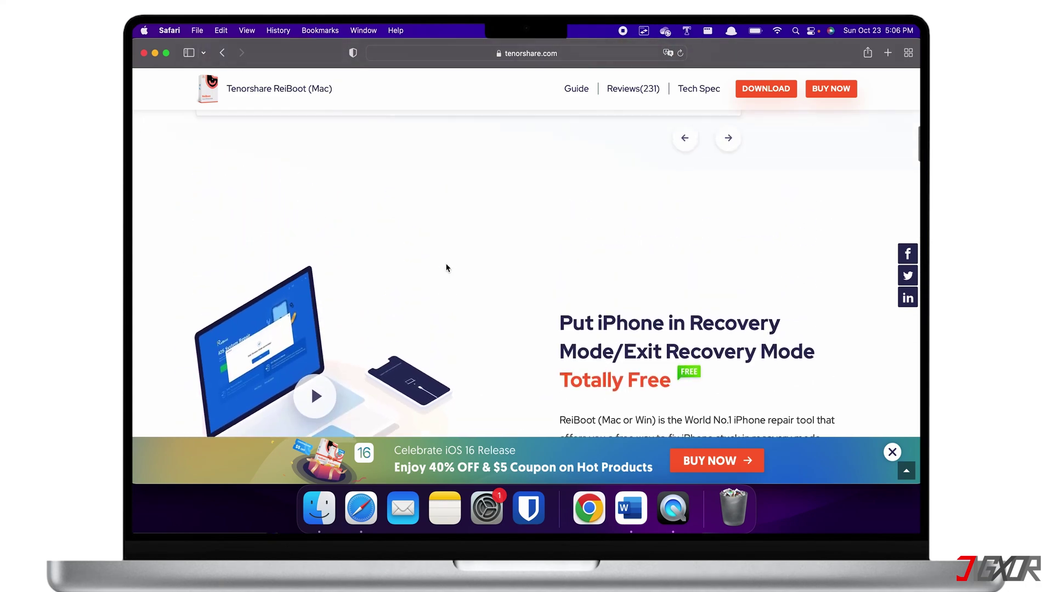
scroll(447, 267, "up", 10)
scroll(447, 268, "down", 2)
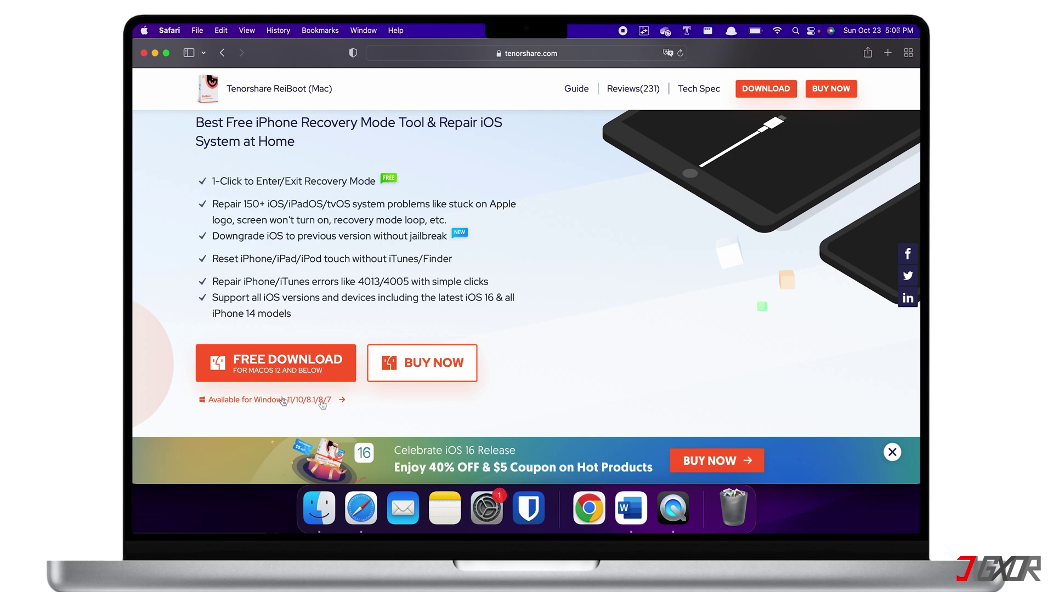
Check ReiBoot's Buy Now pricing, return to the product page, and start the free Mac download.
left_click(419, 378)
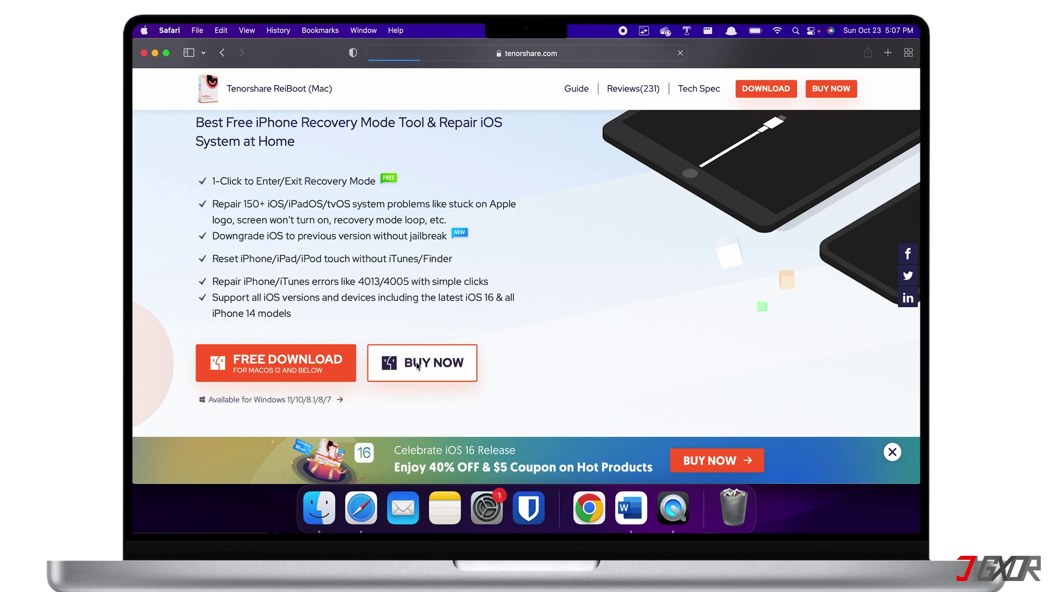
scroll(415, 360, "down", 3)
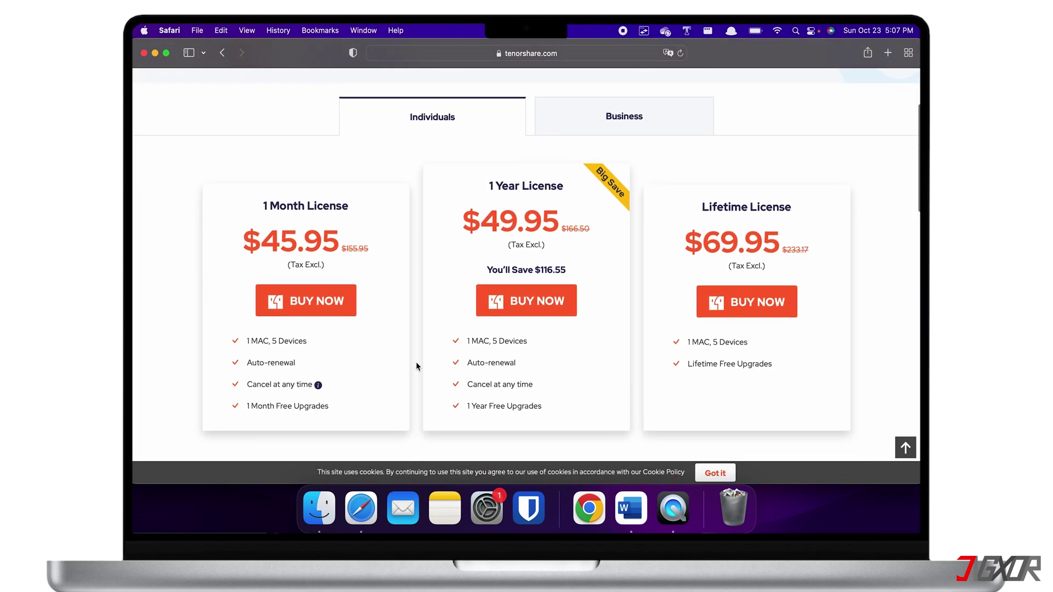
key("super+bracketleft")
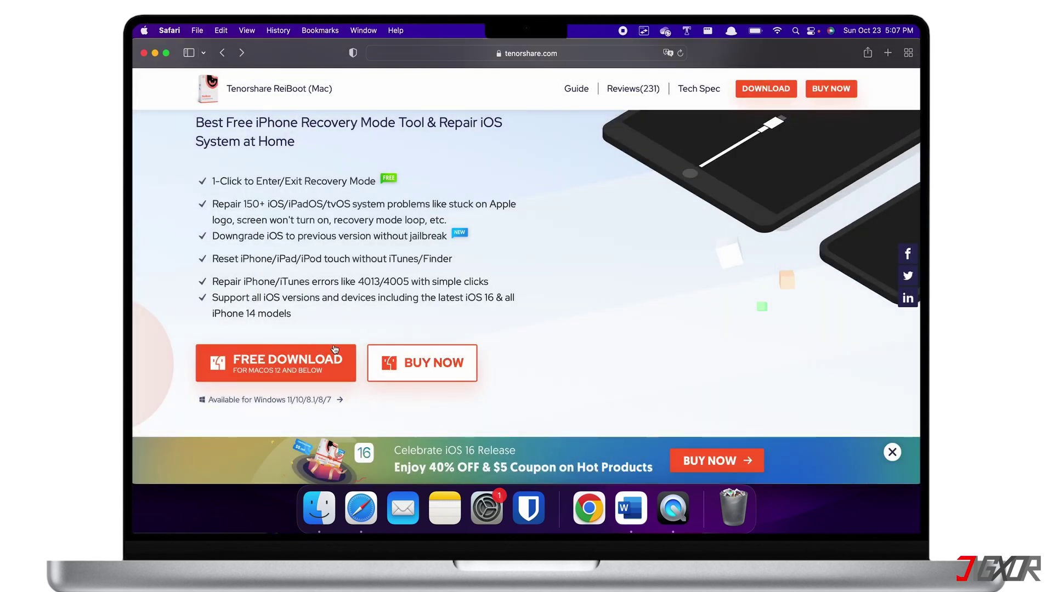
left_click(281, 359)
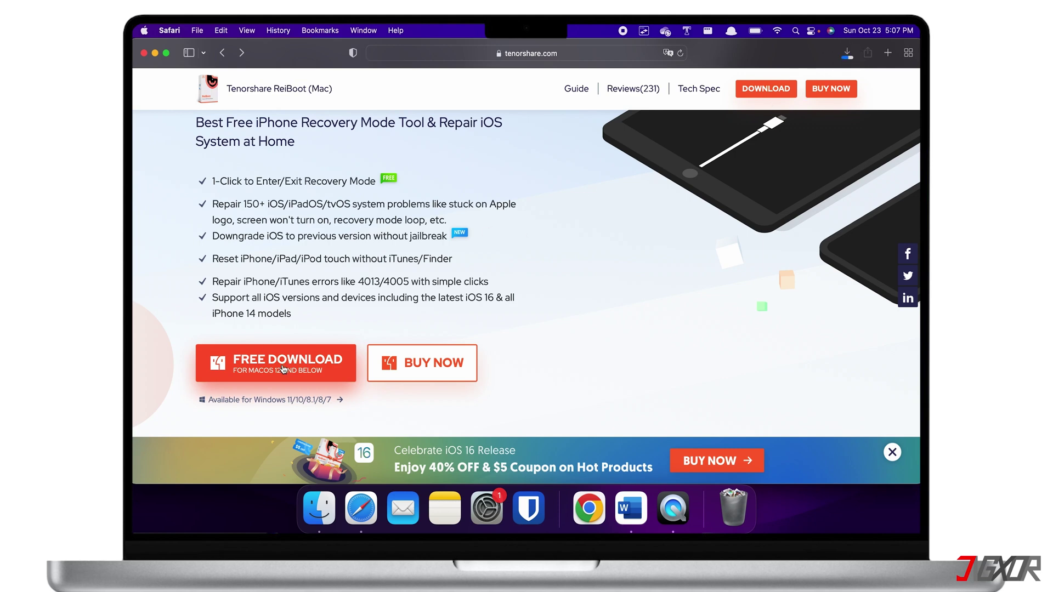
Minimize Safari, launch ReiBoot via 'rei', and start a Standard Repair of the iPhone.
left_click(155, 53)
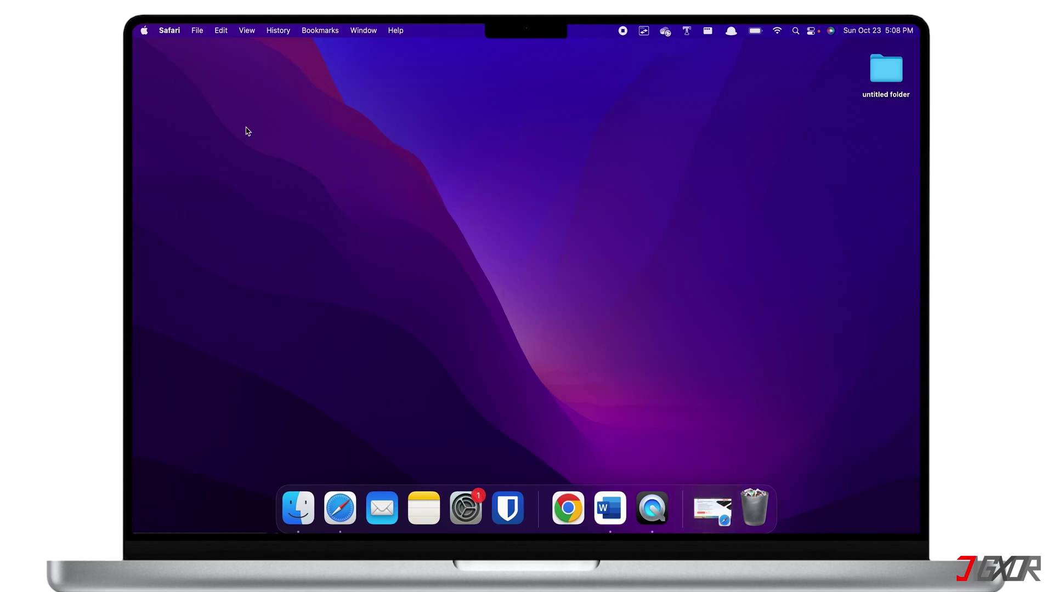
key("alt+space")
type("rei")
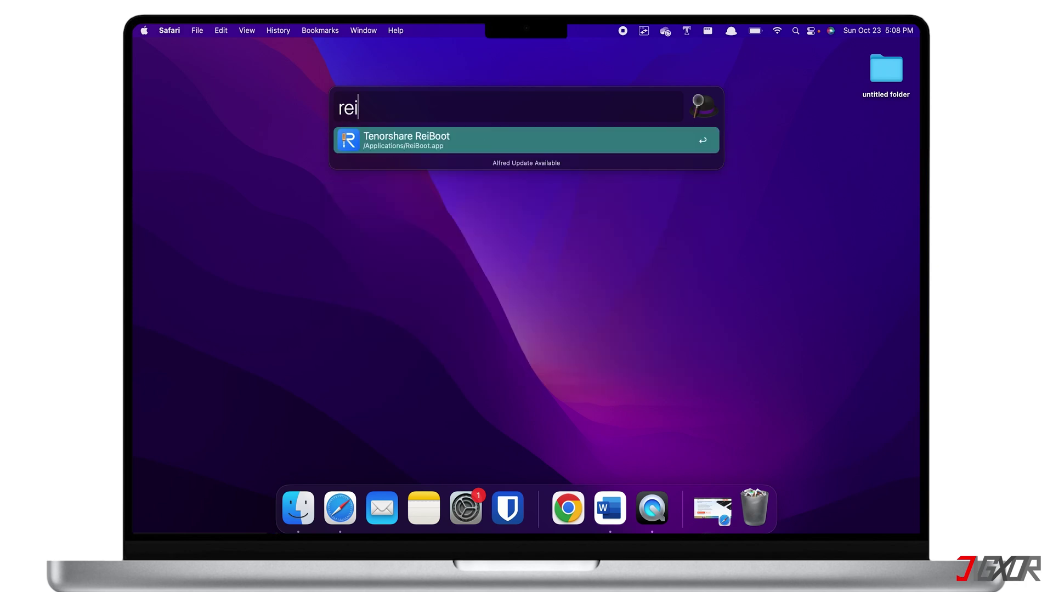
key("Return")
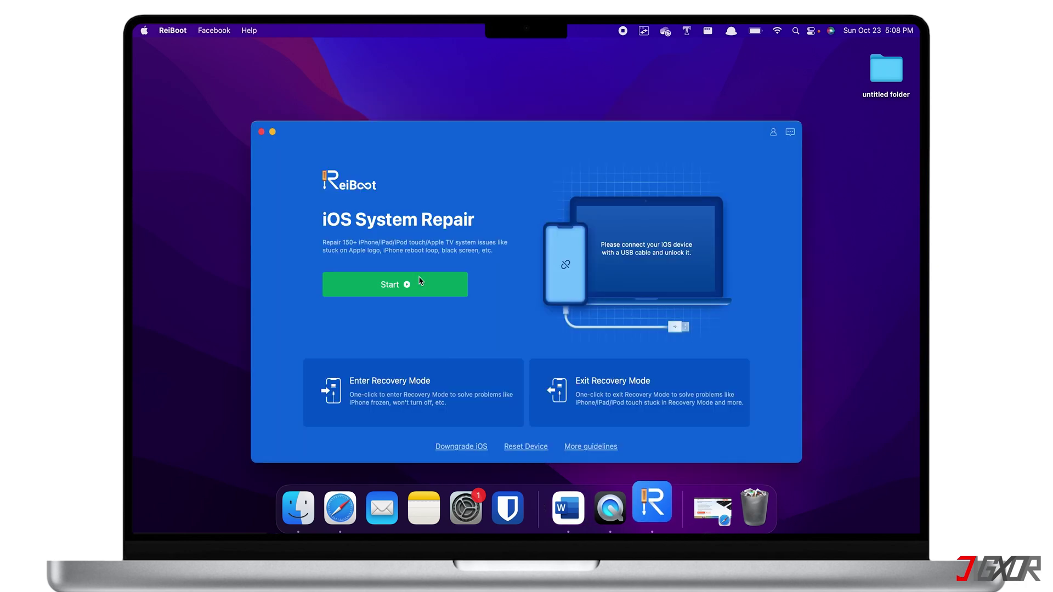
left_click(395, 285)
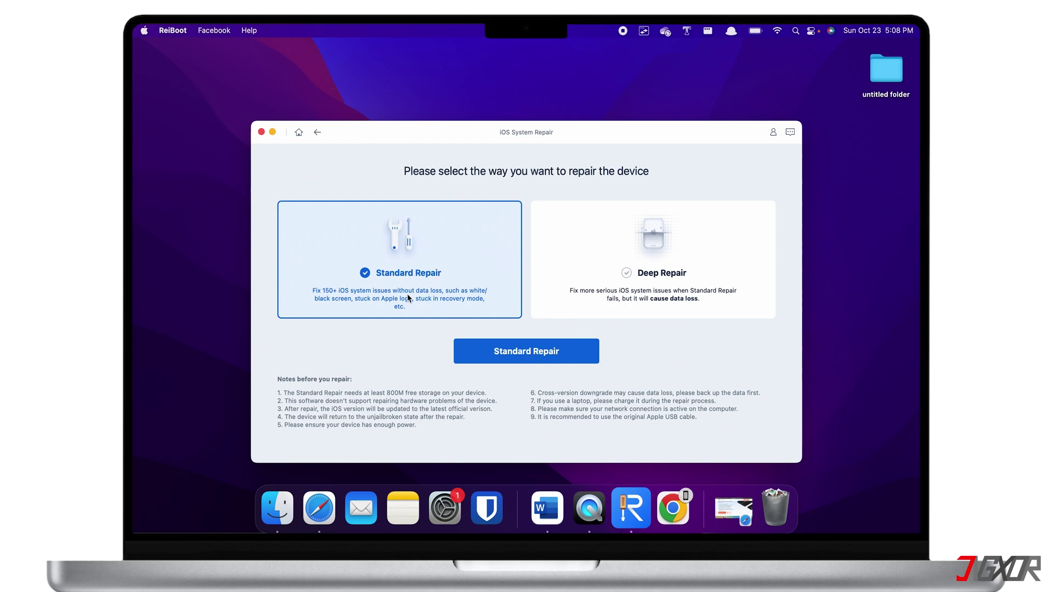
left_click(541, 360)
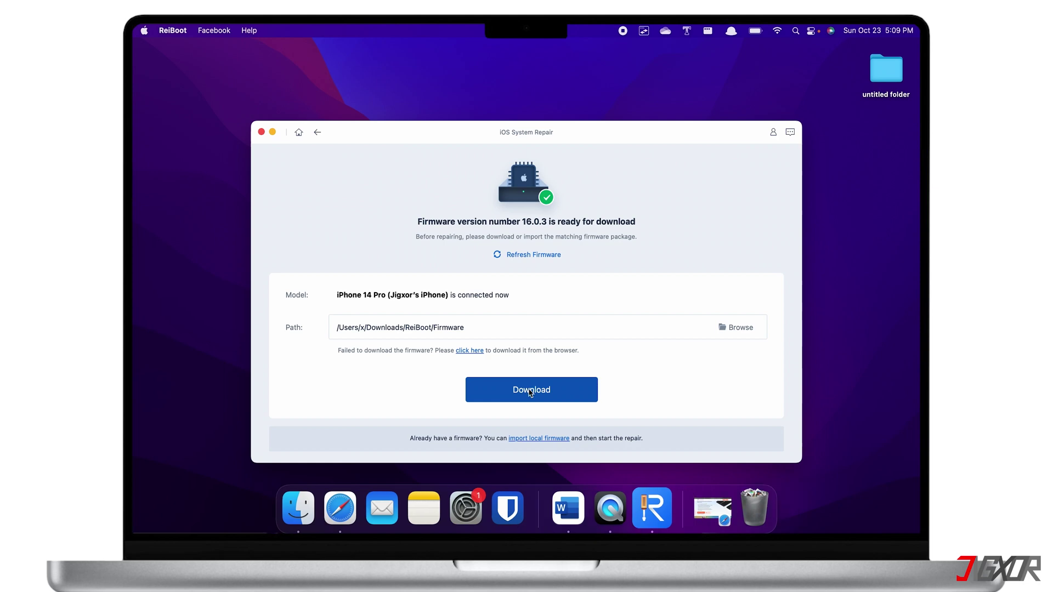
left_click(273, 133)
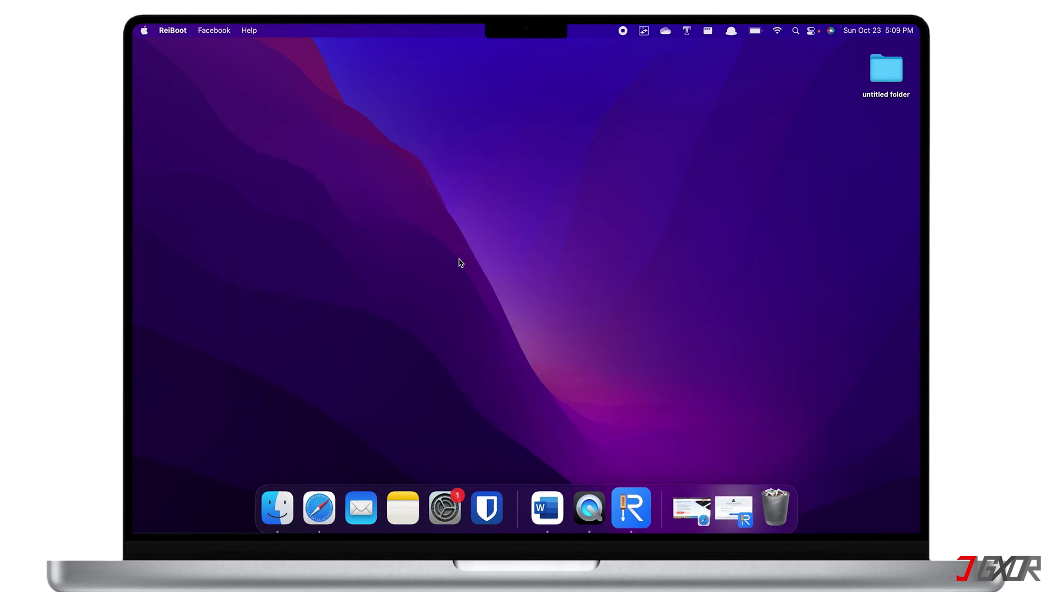